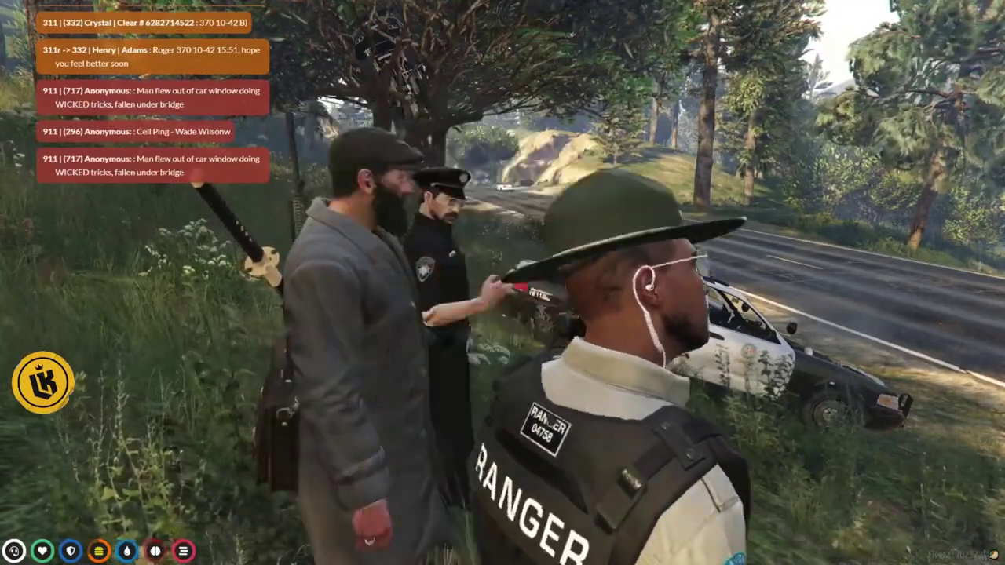
# Toggle the Start menu open and shut to reach the magenta-roofed storefront screenshot in Chrome.
pyautogui.press('super')
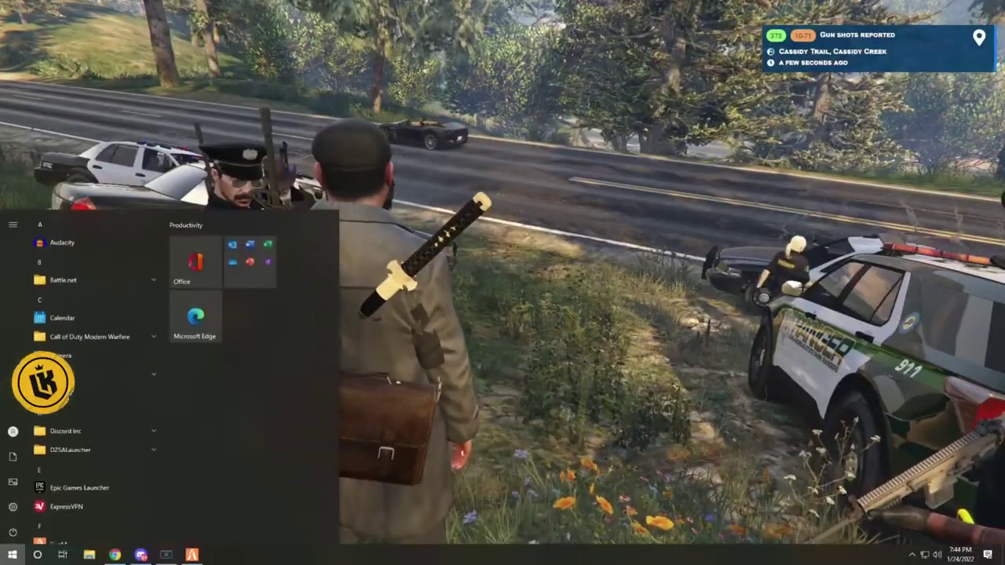
pyautogui.press('super')
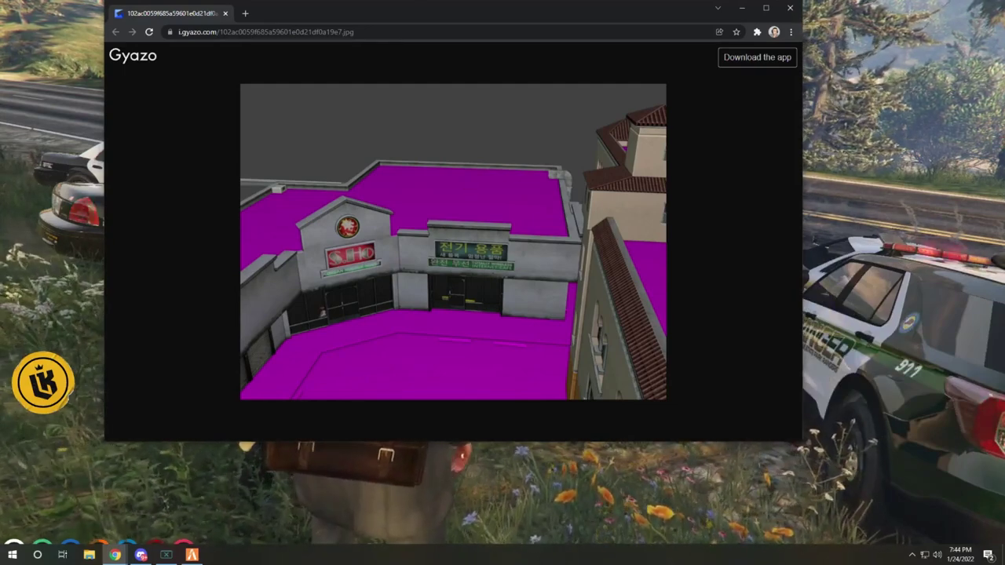
# Open the side-and-rear view screenshot, compare it with the storefront tab, and return to the storefront.
pyautogui.hotkey('alt', 'Tab')
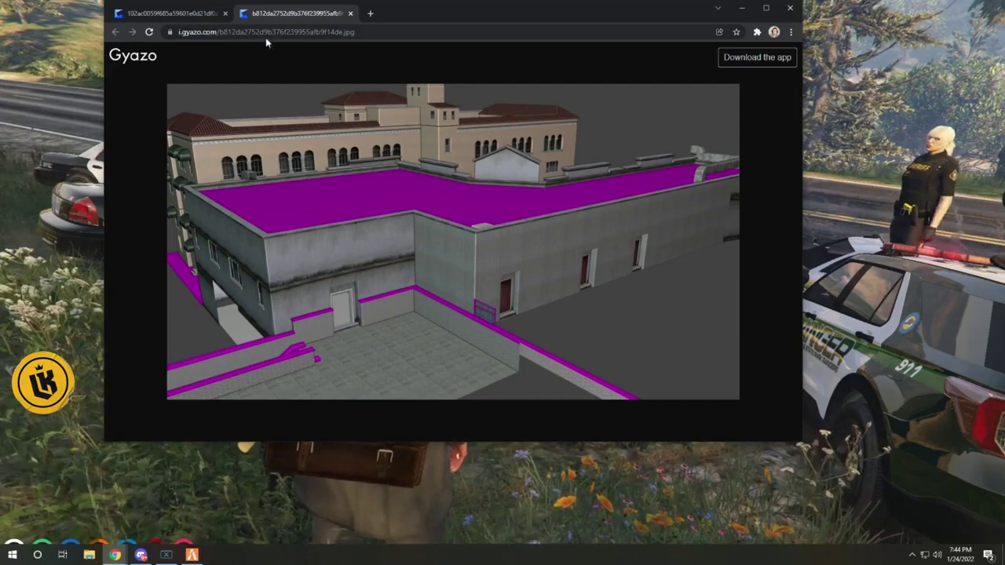
pyautogui.click(190, 11)
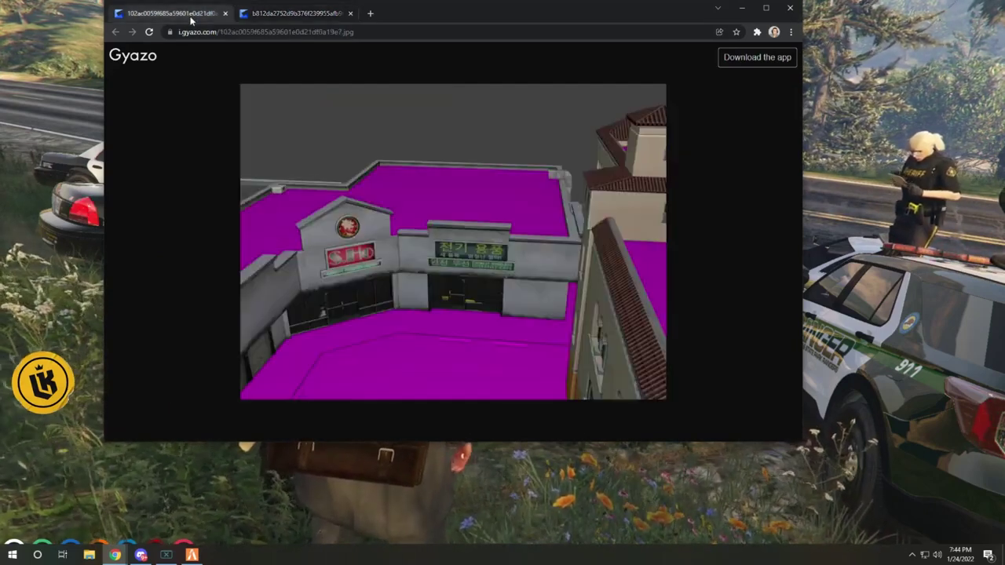
pyautogui.click(276, 14)
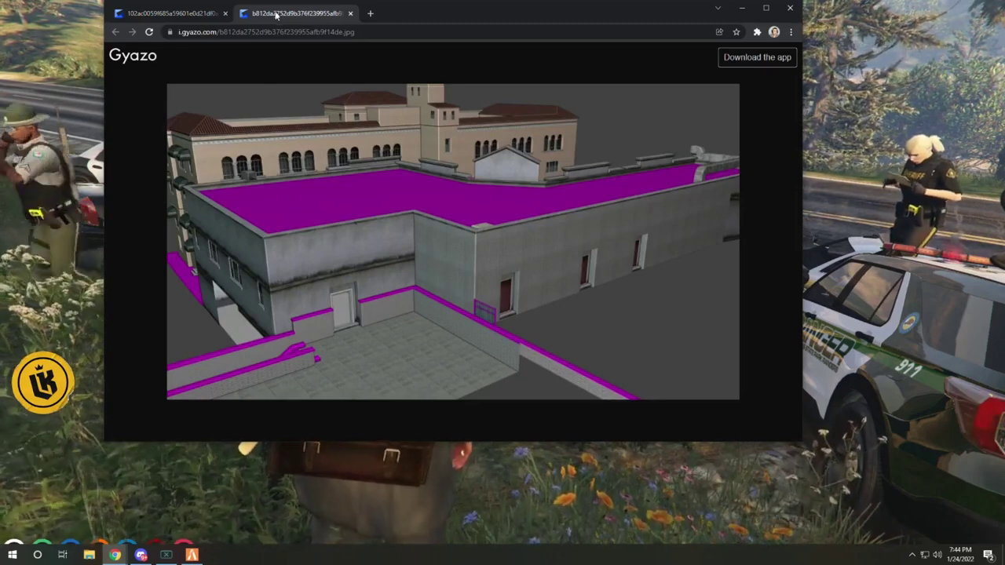
pyautogui.click(186, 15)
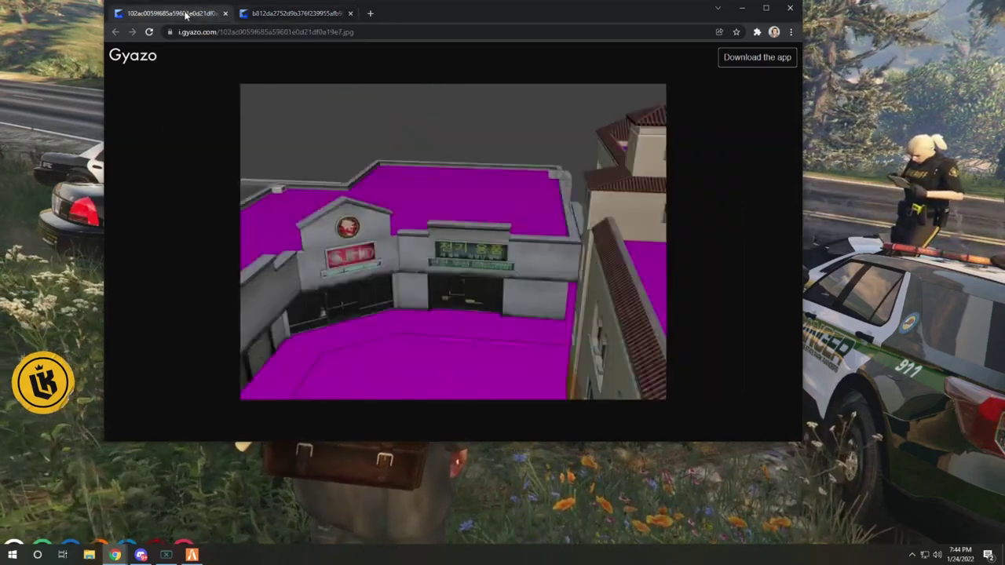
# Open the overhead interior courtyard-and-rooms screenshot in a third Chrome tab.
pyautogui.hotkey('alt', 'Tab')
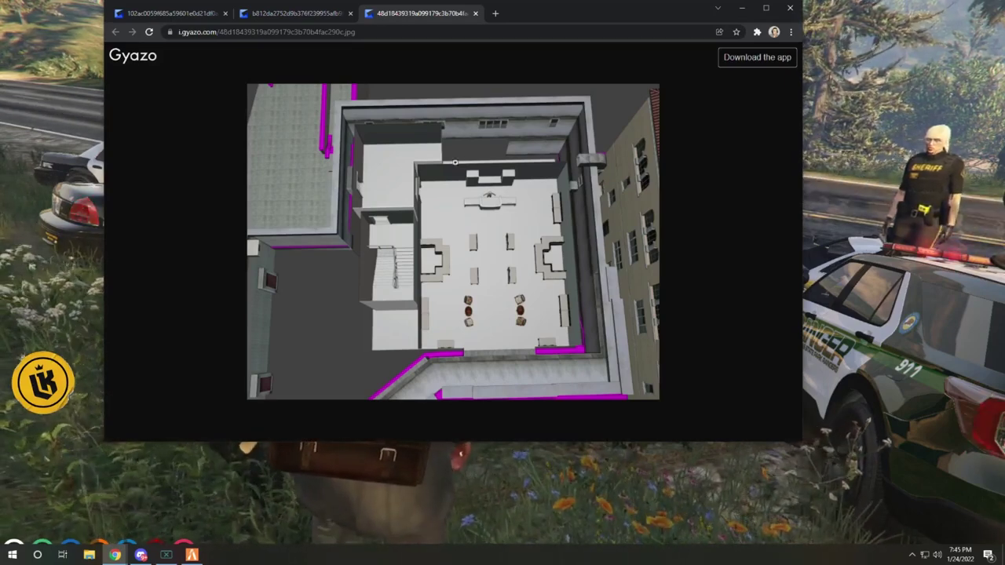
# Open the ransacked jewelry store interior screenshot, with broken display cases, in a fourth tab.
pyautogui.hotkey('alt', 'Tab')
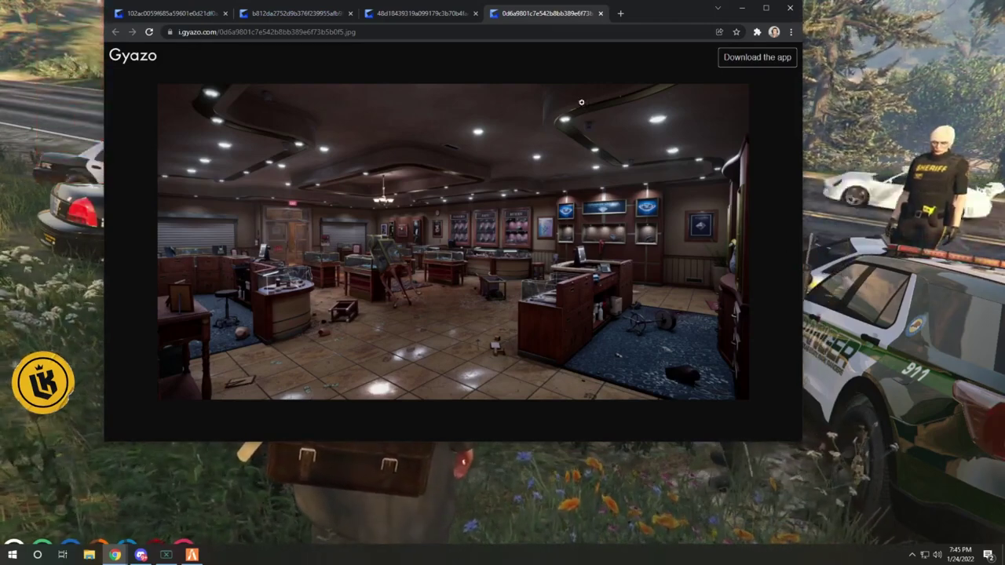
pyautogui.hotkey('alt', 'Tab')
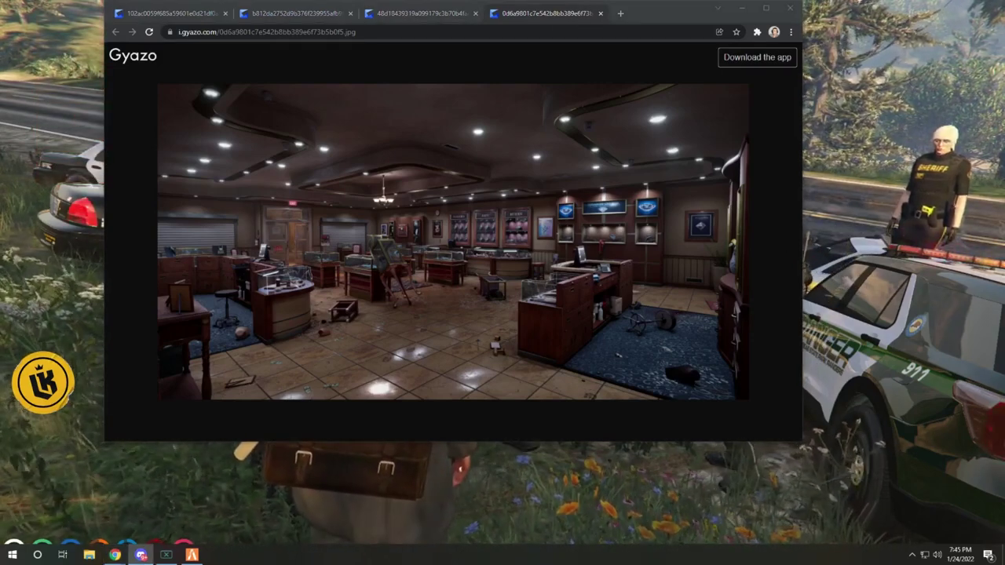